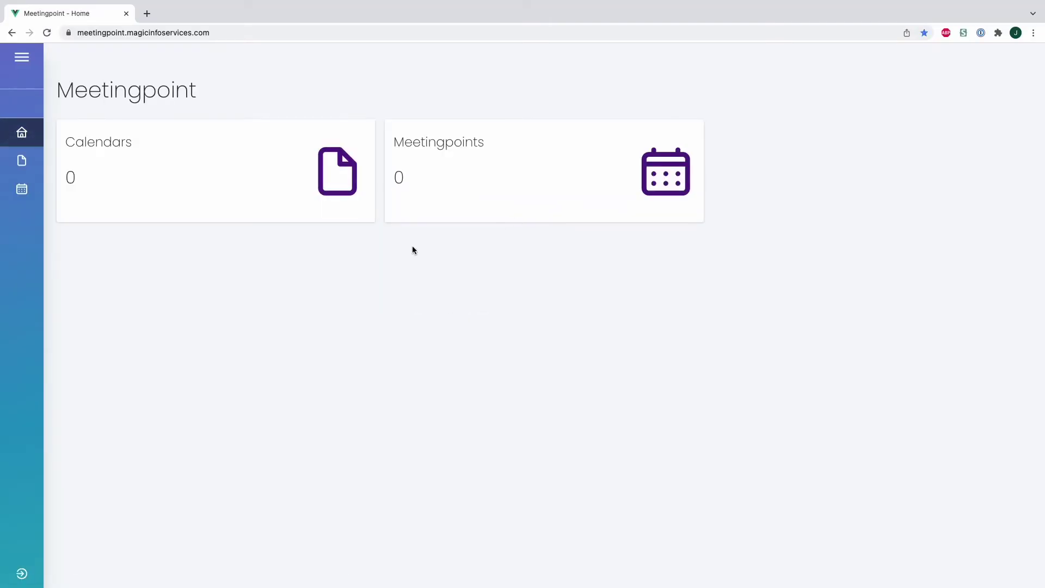
Add a calendar named 'Meetingroom' with the pasted .ics feed address as its endpoint and save it.
left_click(22, 161)
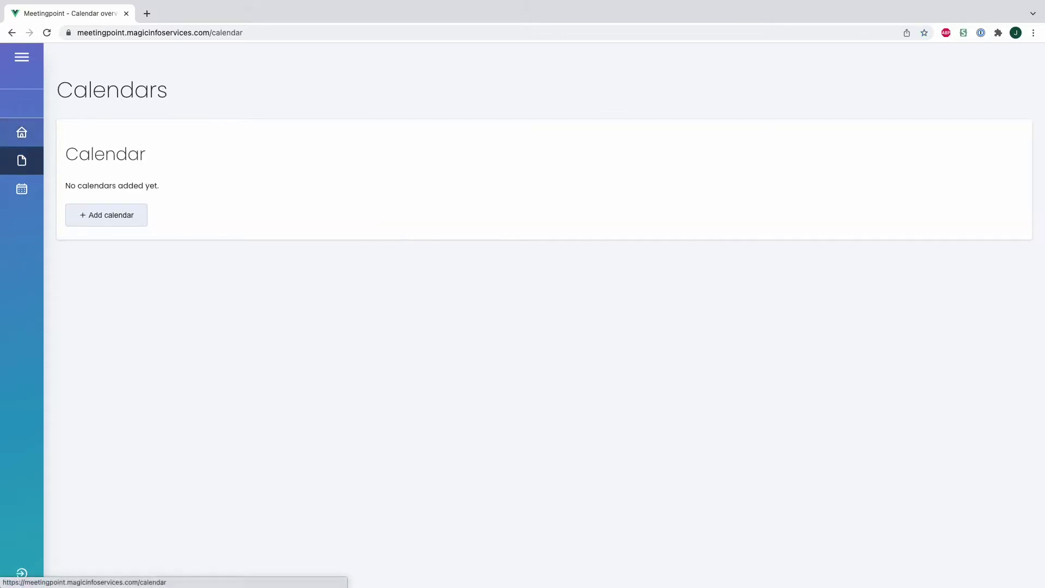
left_click(120, 215)
left_click(142, 158)
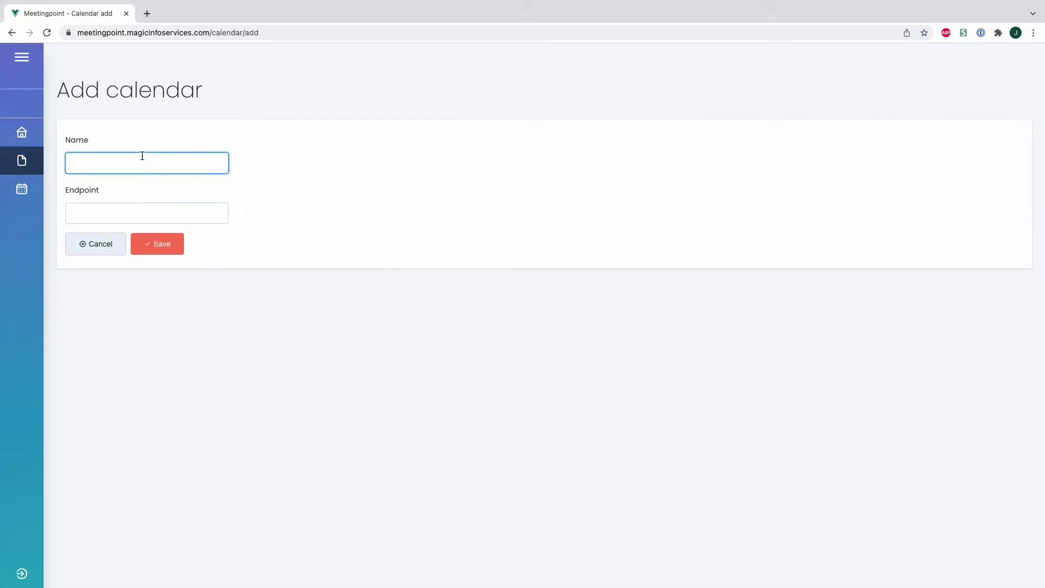
type("Meetingroom")
key("Tab")
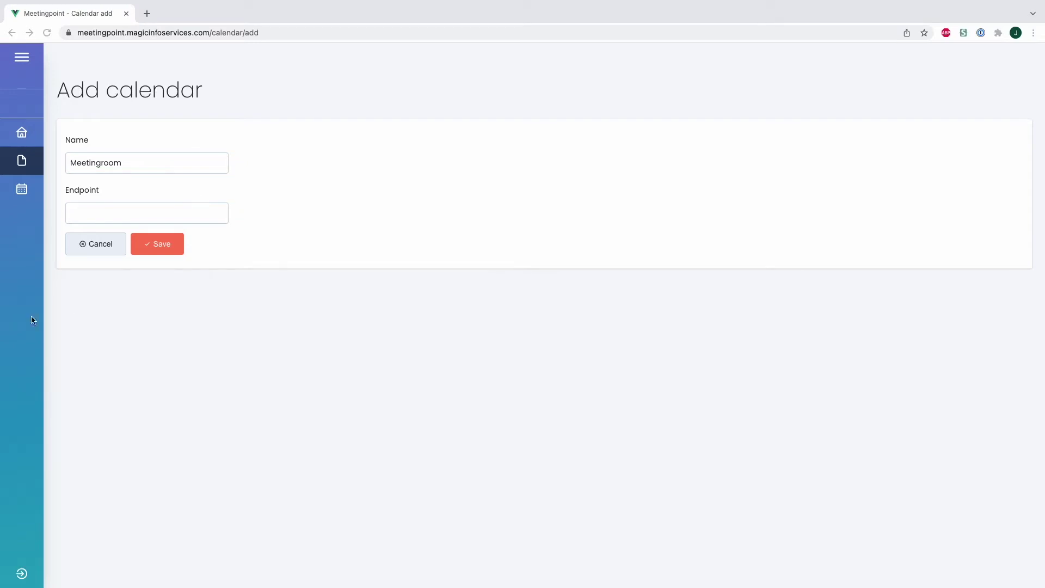
left_click(157, 212)
key("super+v")
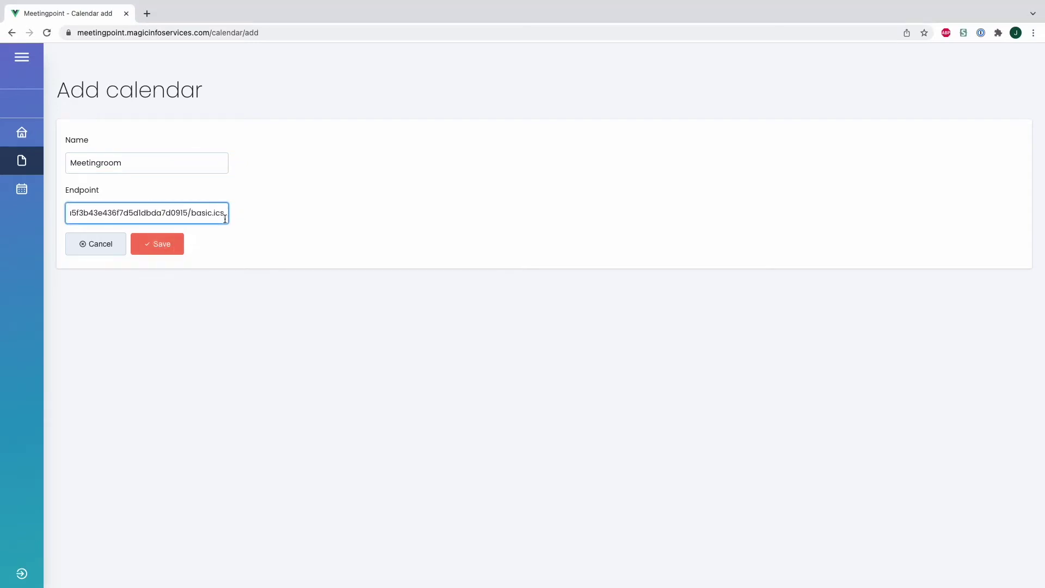
left_click_drag(224, 213, 217, 213)
left_click(164, 245)
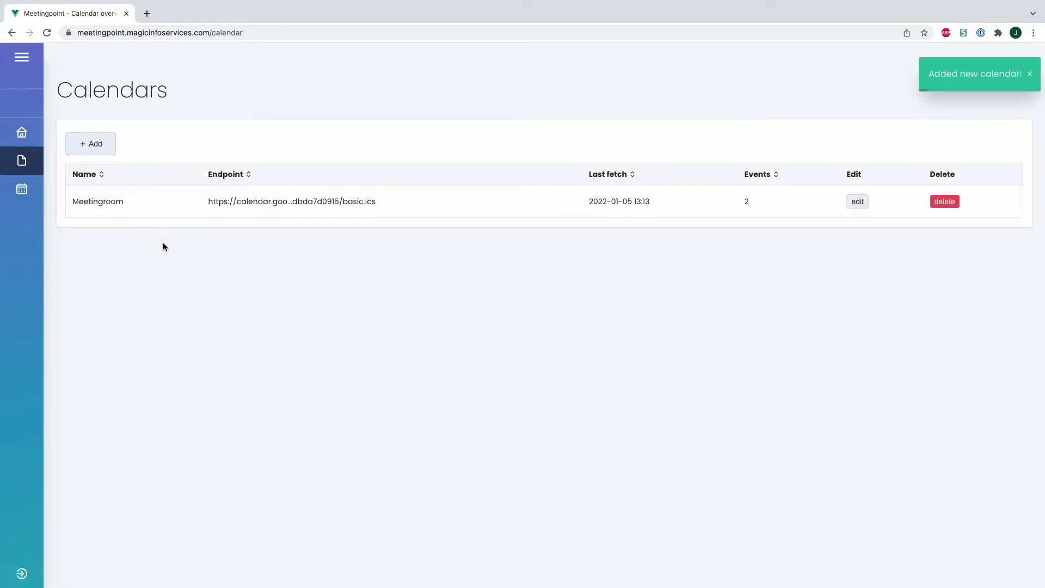
Create a meetingpoint named 'Meetingroom 1' linked to the Meetingroom calendar.
left_click(23, 194)
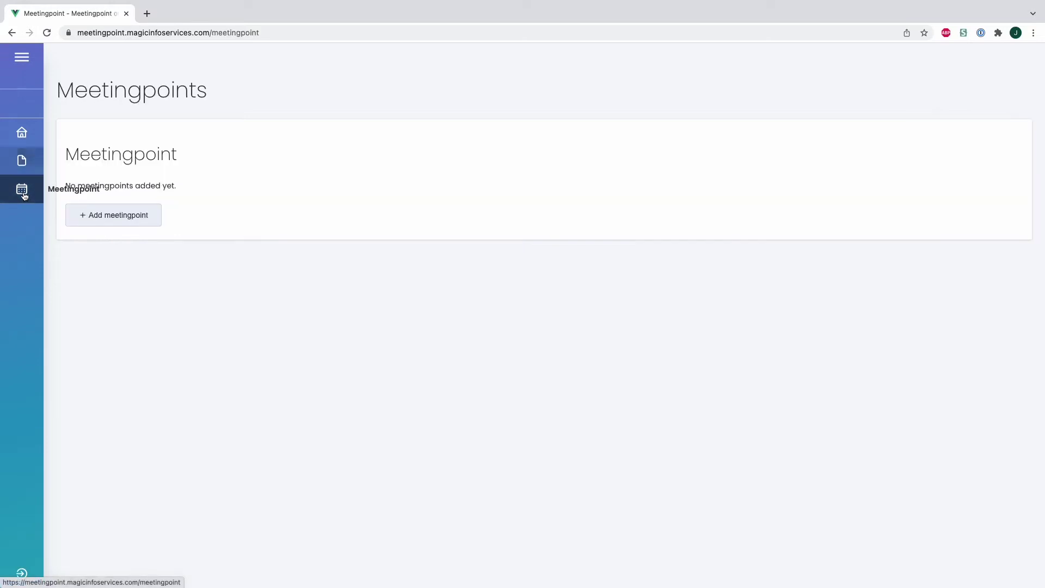
left_click(90, 217)
left_click(130, 163)
type("Meetingroom 1")
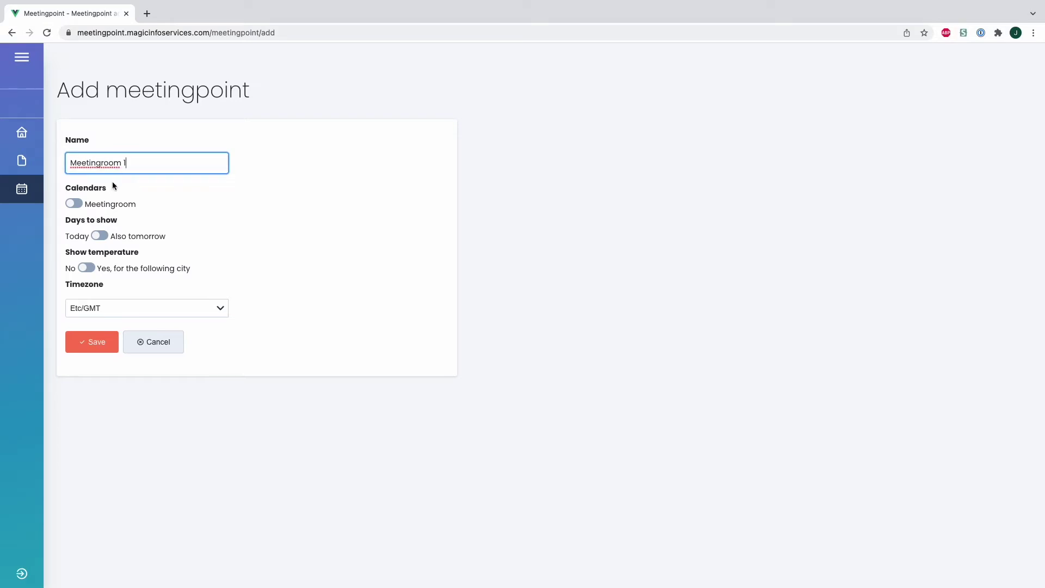
left_click(74, 205)
left_click(73, 205)
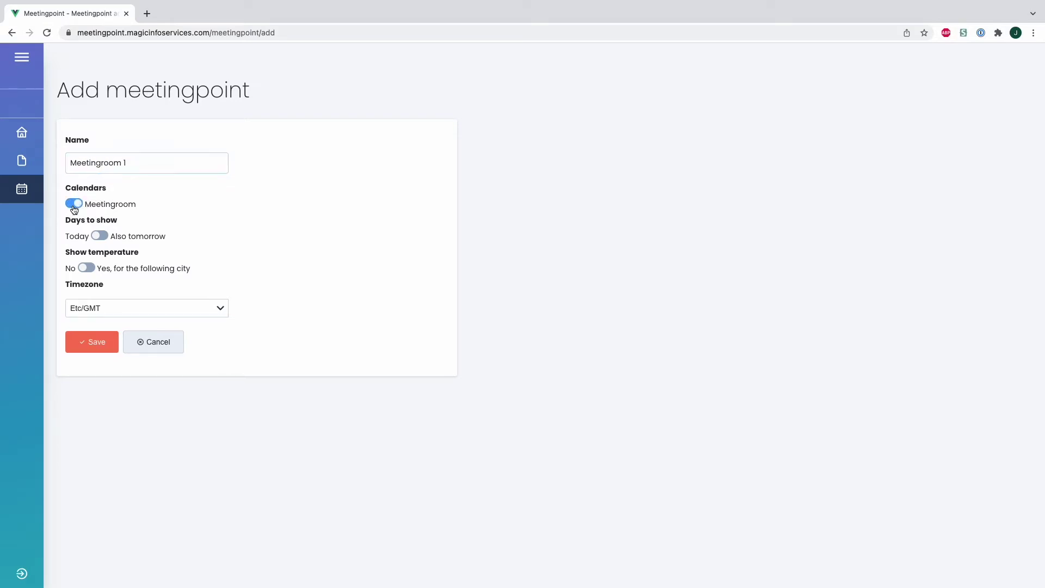
Enable tomorrow's bookings and Amsterdam temperature, set the CEST timezone, and save the meetingpoint.
left_click(101, 237)
left_click(90, 272)
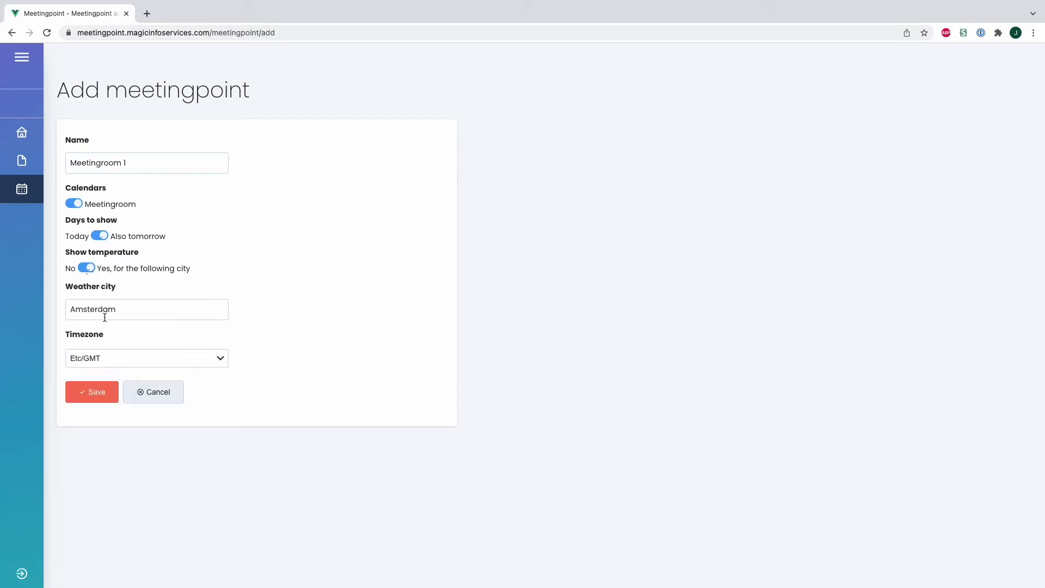
left_click(114, 358)
type("CEST")
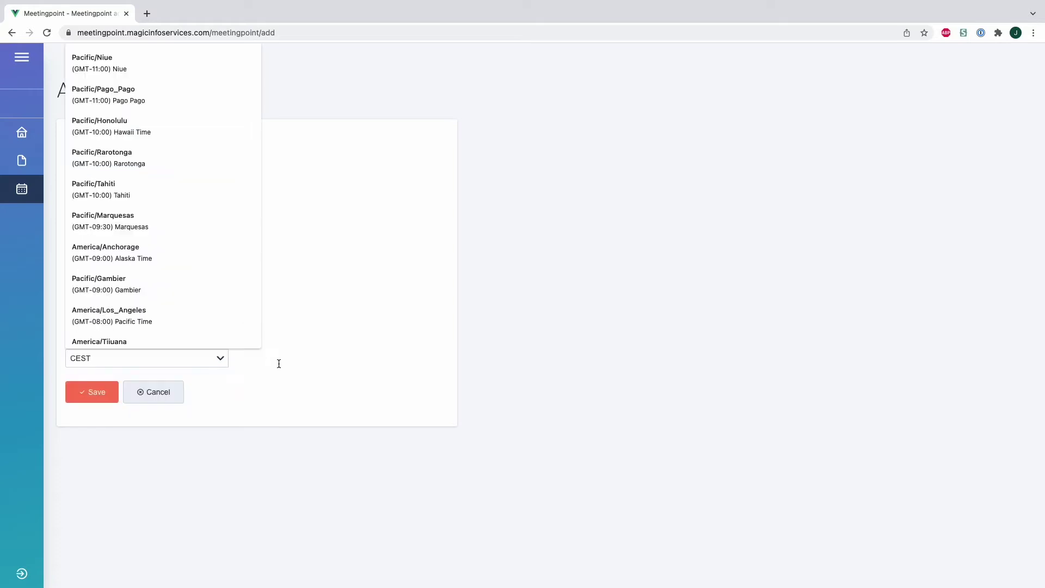
scroll(166, 220, "down", 5)
key("Escape")
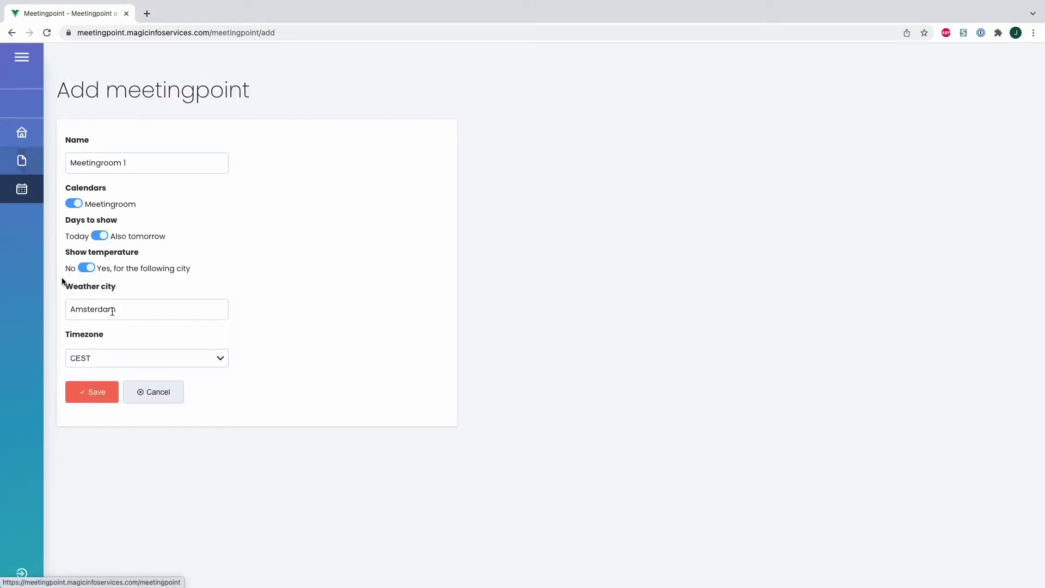
left_click(91, 393)
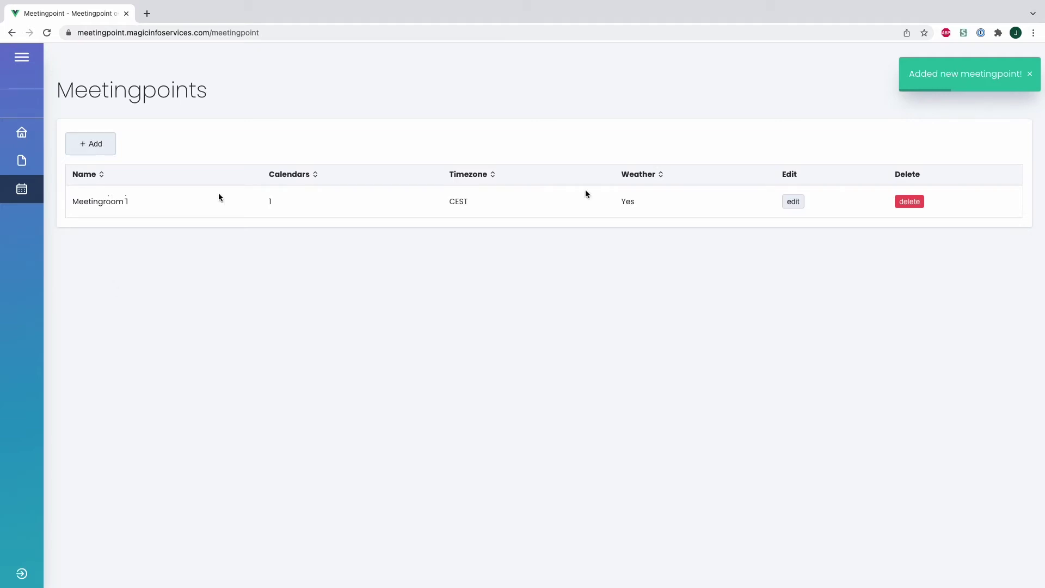
left_click(789, 201)
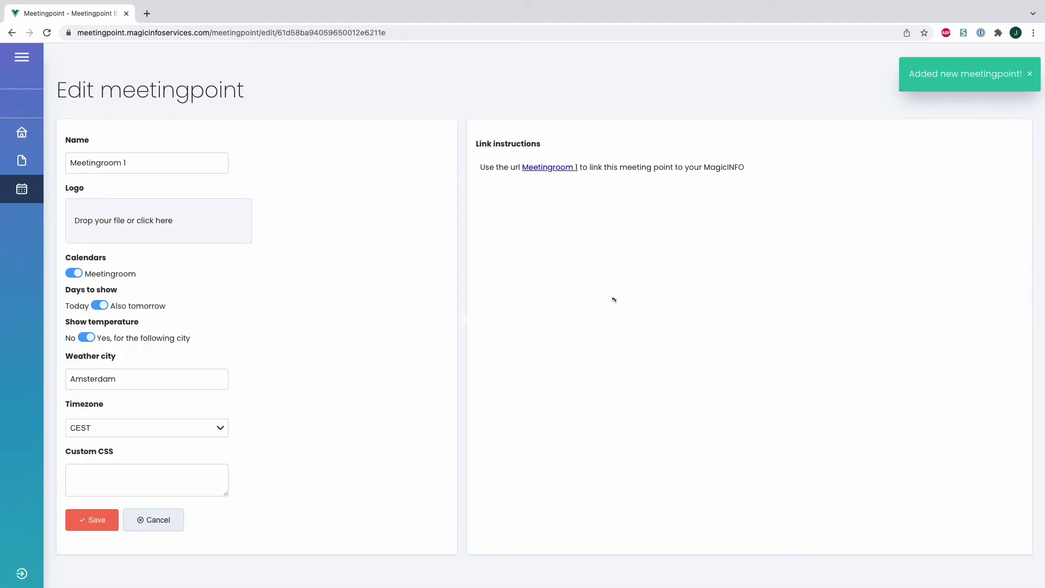
Upload the ScreenCom logo to Meetingroom 1 and save the meetingpoint.
left_click(139, 221)
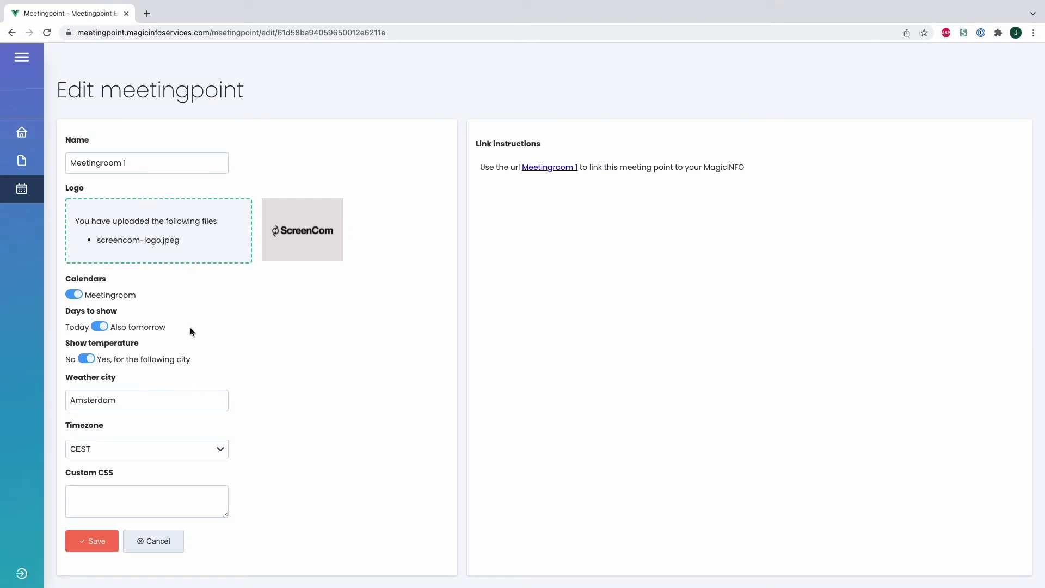
scroll(198, 356, "down", 1)
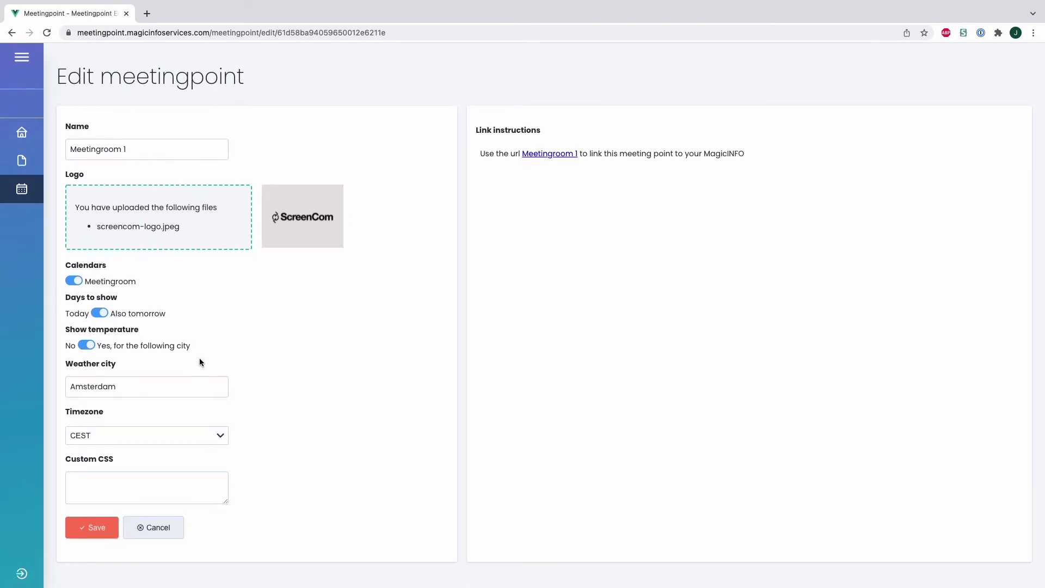
left_click(116, 523)
Preview the agenda widget page, copy its full address, and open MagicInfo's content library.
left_click(548, 169)
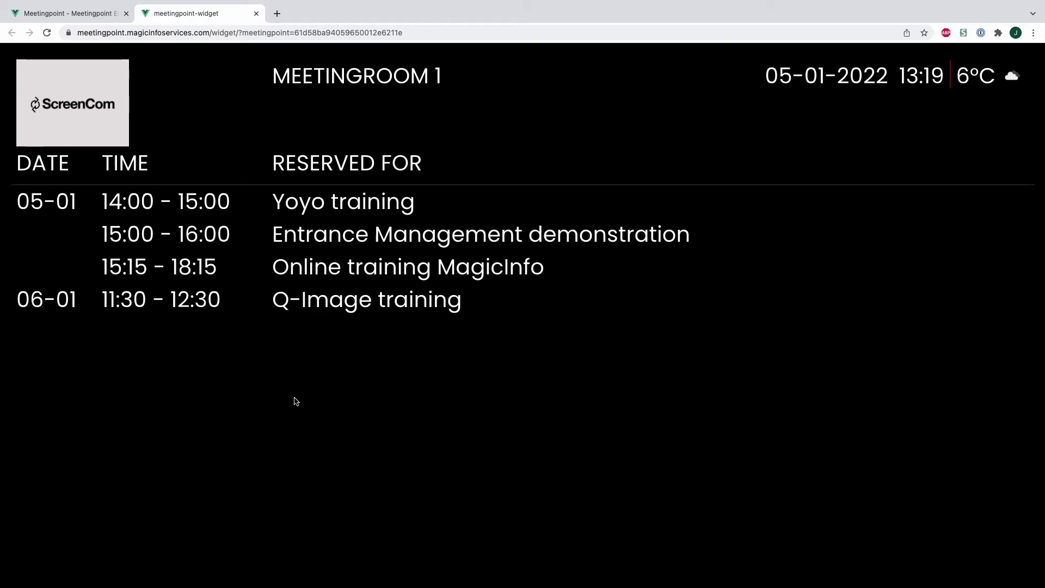
left_click(424, 32)
key("ctrl+c")
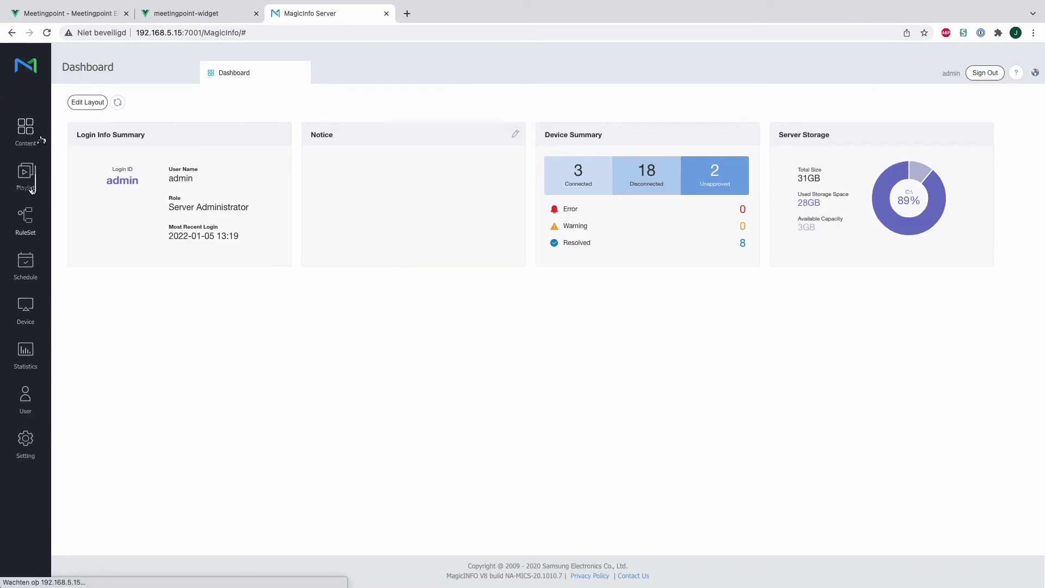
left_click(25, 130)
Add Web URL content named Meetingroom123 pointing to the copied widget page address.
left_click(159, 103)
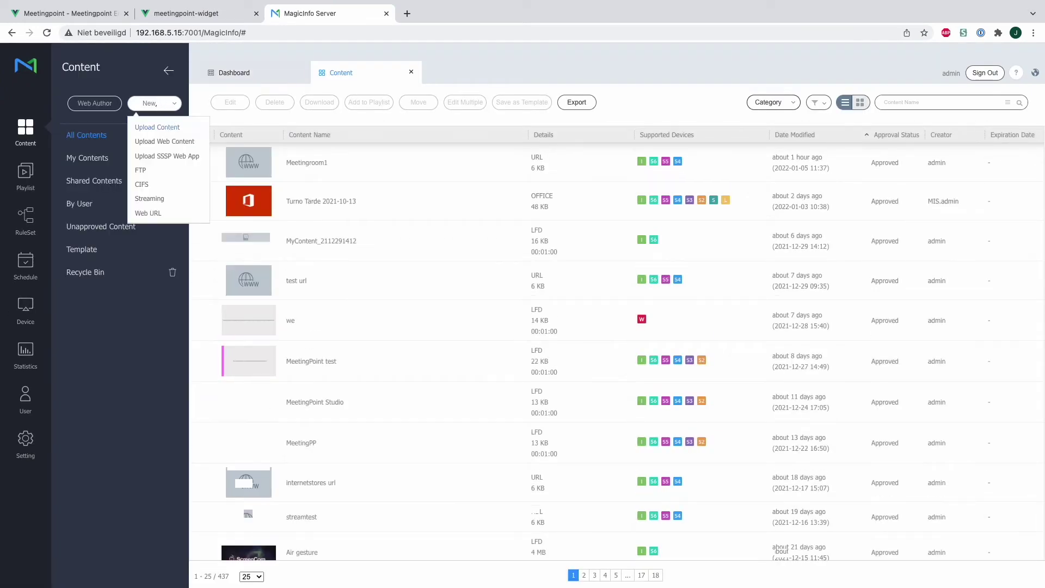
left_click(150, 175)
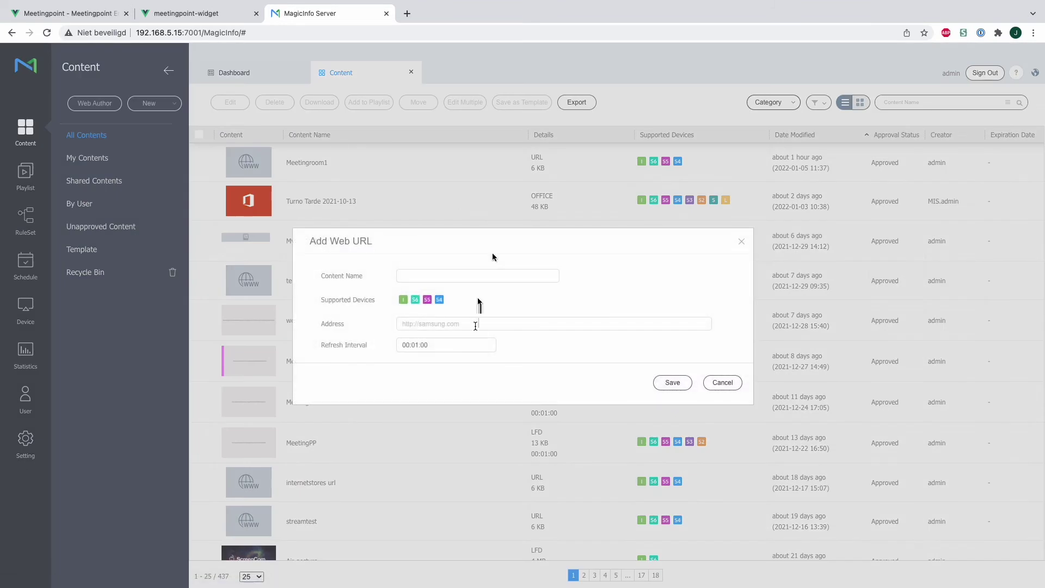
left_click(479, 323)
key("ctrl+v")
left_click(484, 275)
type("Meeti")
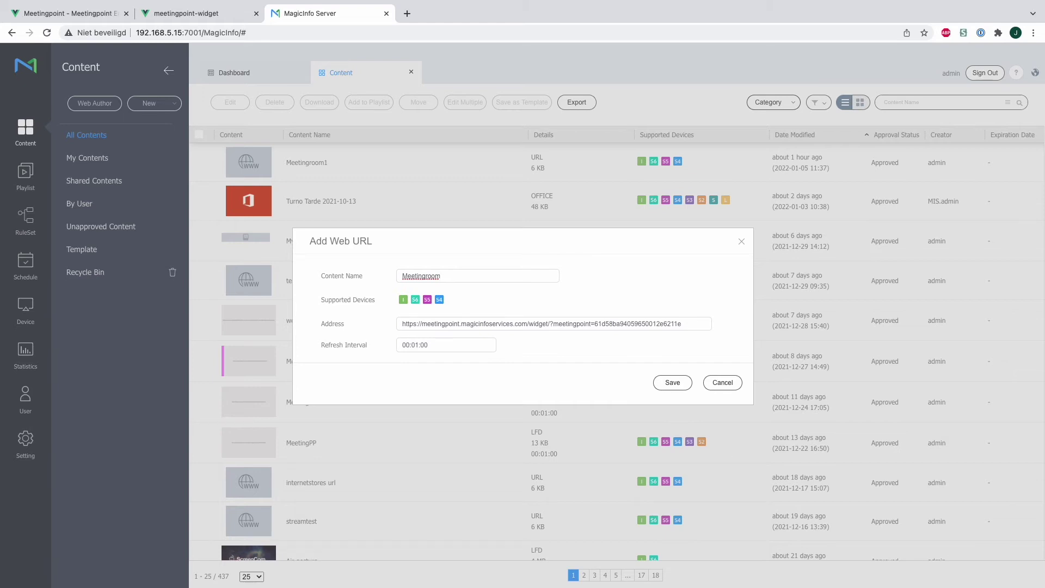
type("123")
left_click(673, 382)
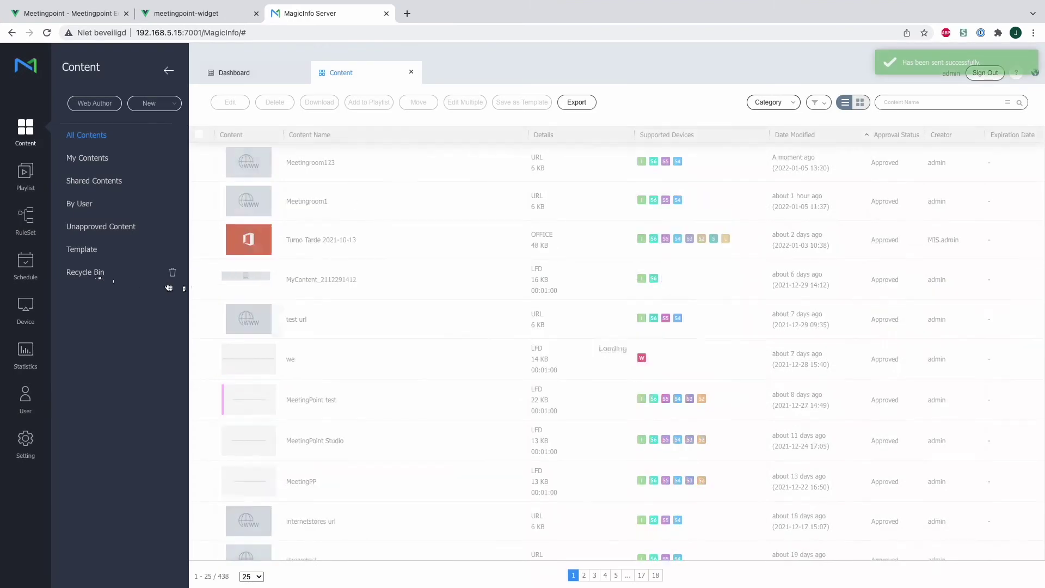
left_click(25, 262)
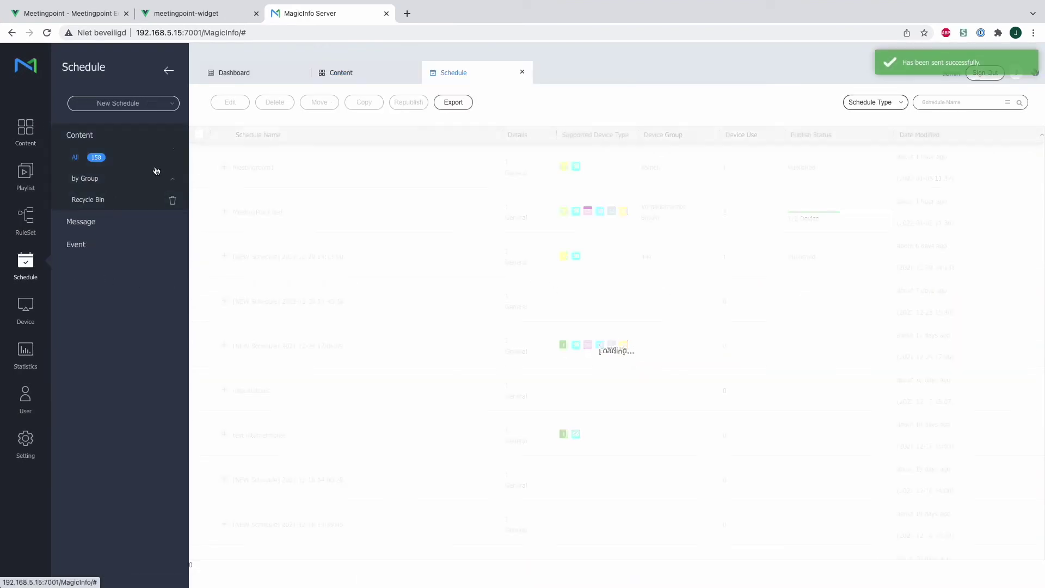
Create a content schedule supporting S6 with Meetingroom123 playing daily, 24 hours, never expiring.
left_click(141, 105)
left_click(138, 127)
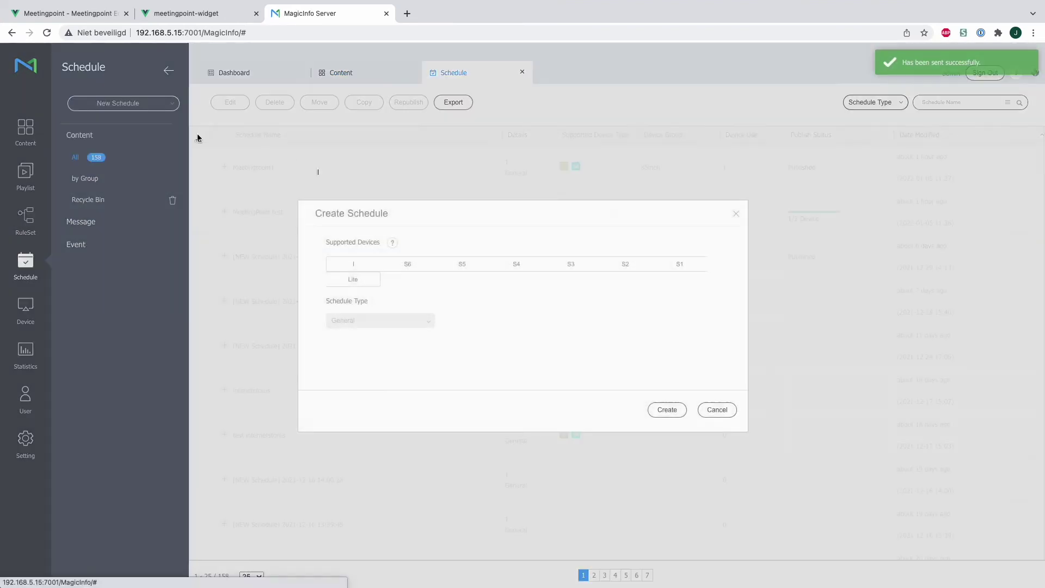
left_click(391, 264)
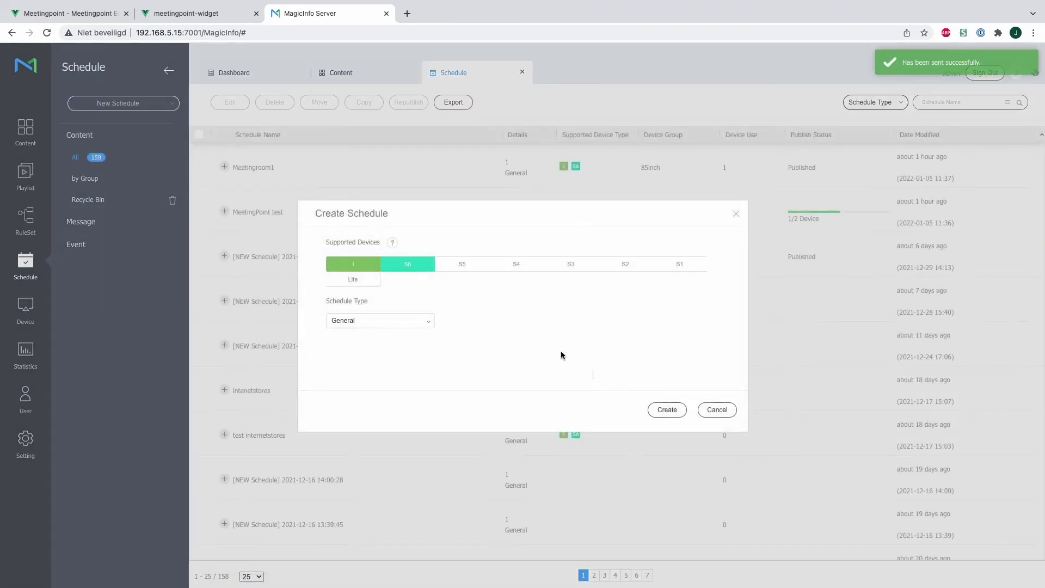
left_click(666, 410)
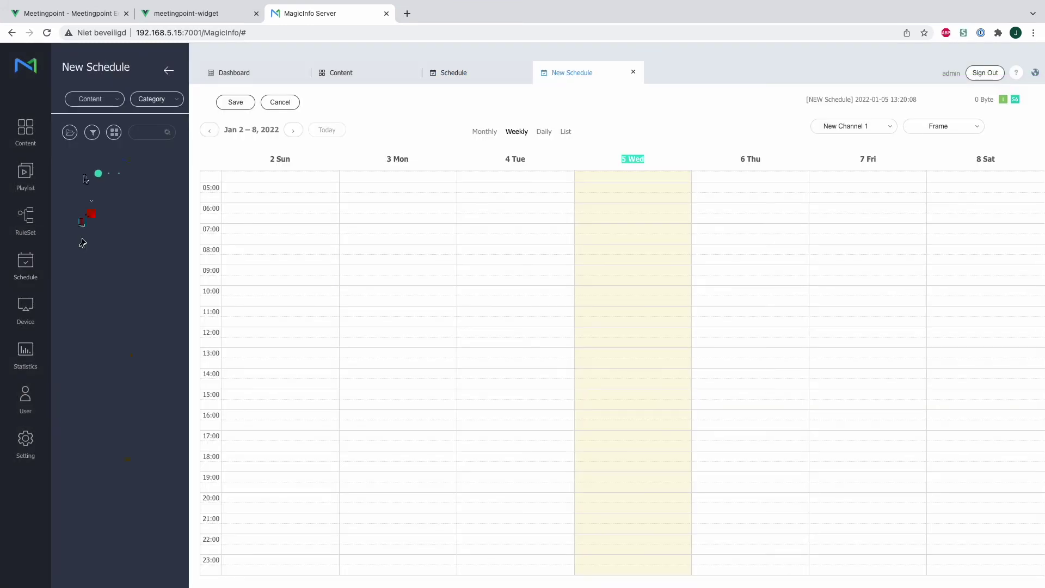
left_click_drag(145, 177, 622, 263)
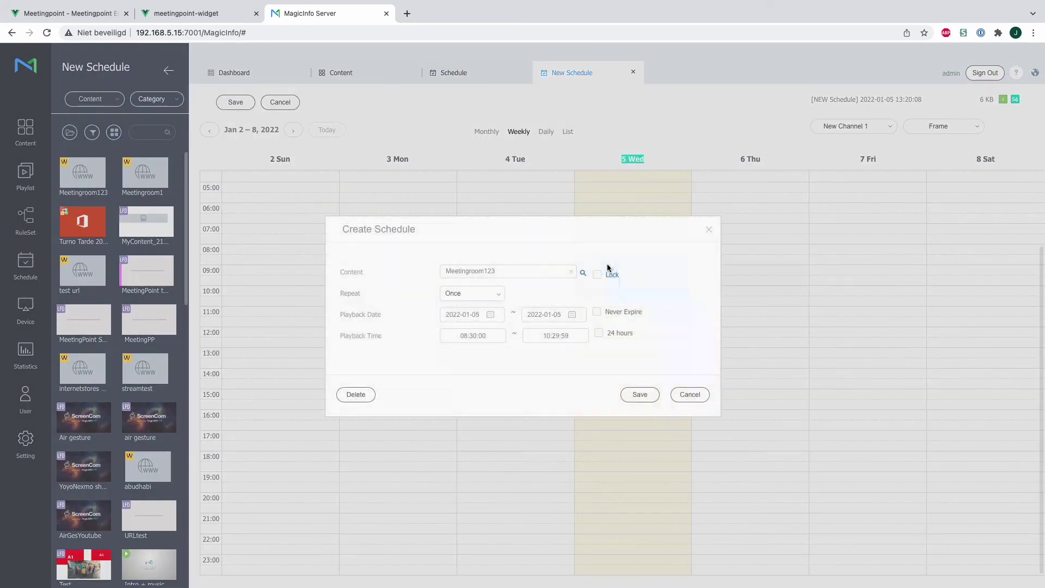
left_click(593, 314)
left_click(598, 332)
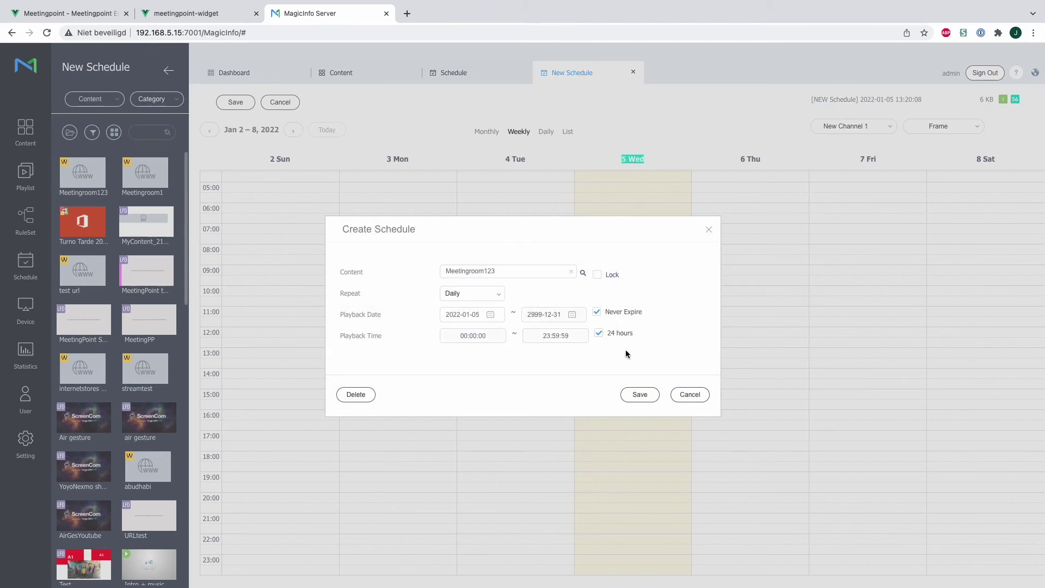
left_click(639, 394)
Save the schedule as Meetingroom123 and publish it to the 85inch device group.
left_click(235, 102)
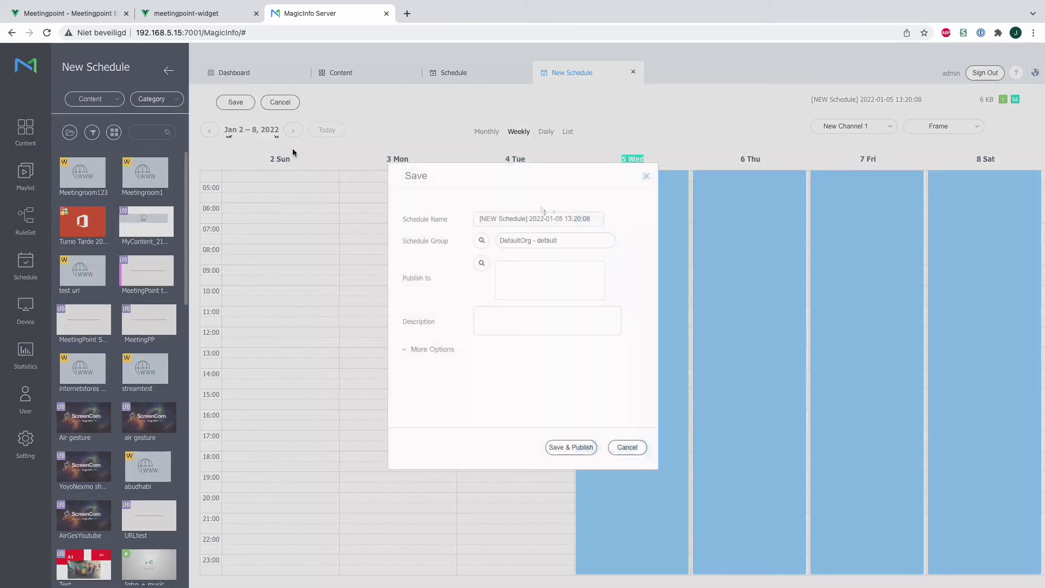
triple_click(559, 218)
type("Meetingroo")
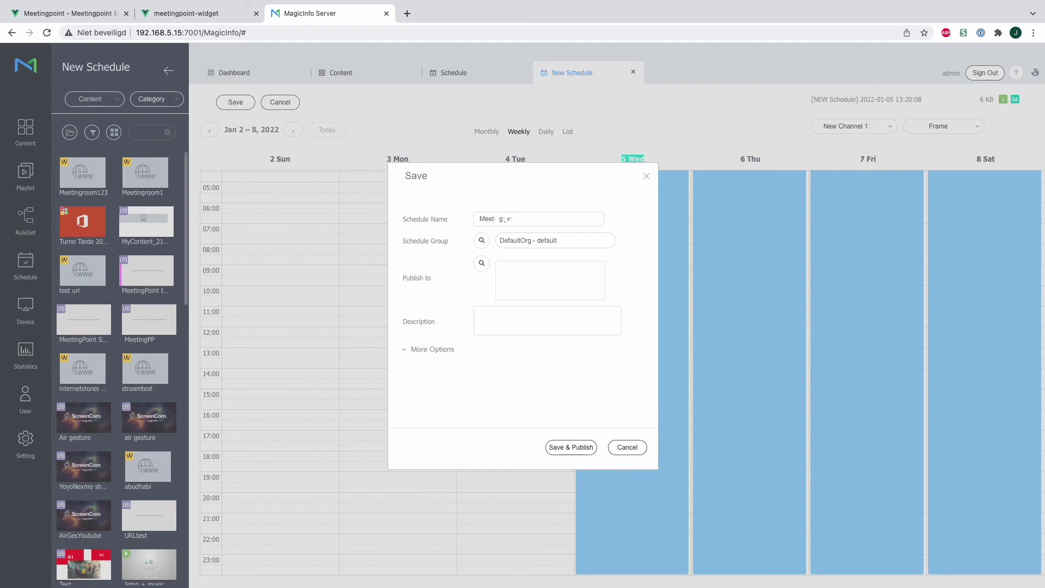
type("m123")
left_click(482, 264)
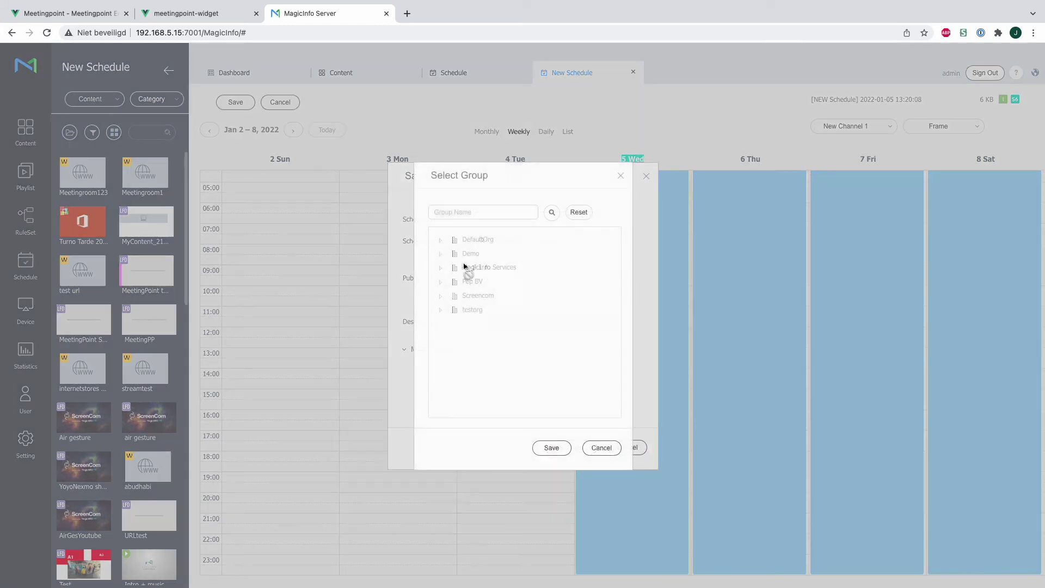
left_click(440, 267)
left_click(466, 282)
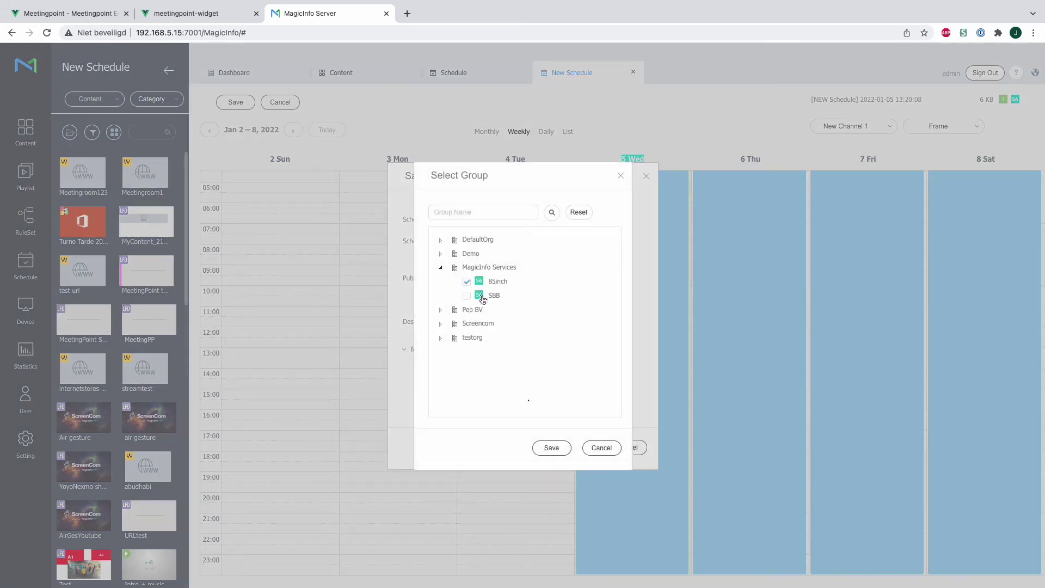
left_click(550, 448)
left_click(574, 448)
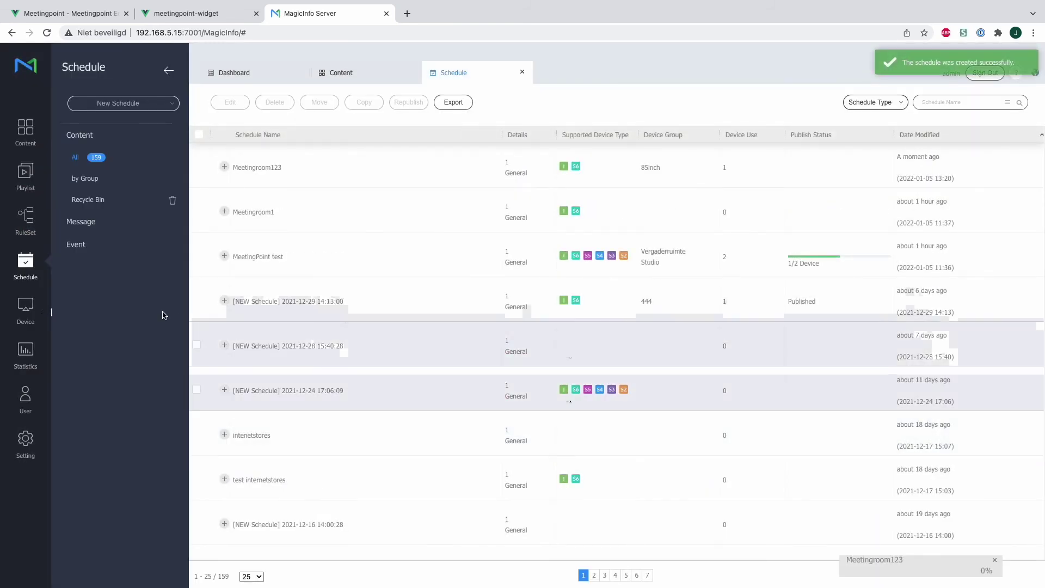
left_click(25, 308)
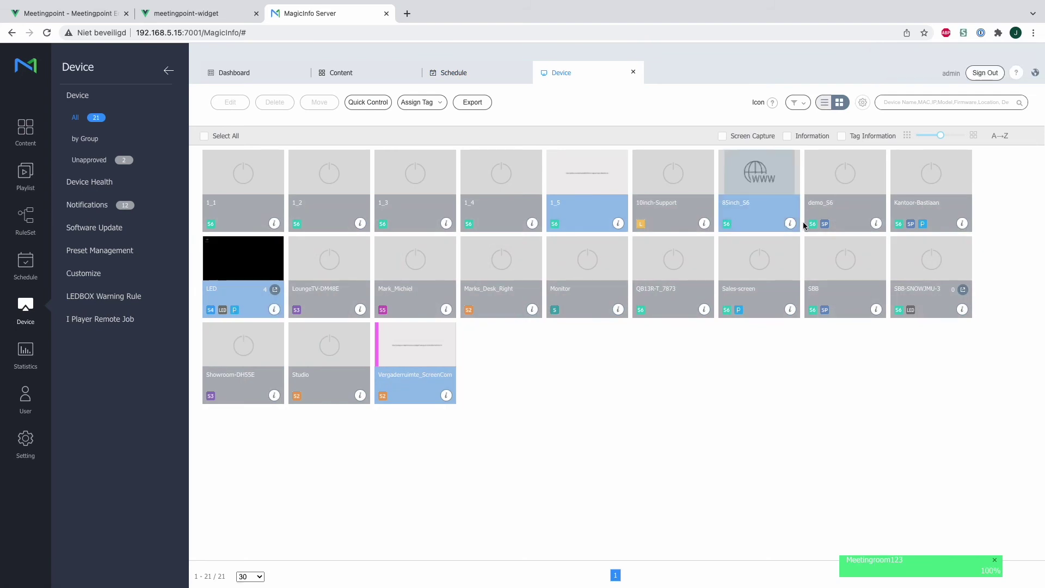
Open the 85inch_S6 display's remote control view and compare it with the widget tab.
left_click(789, 223)
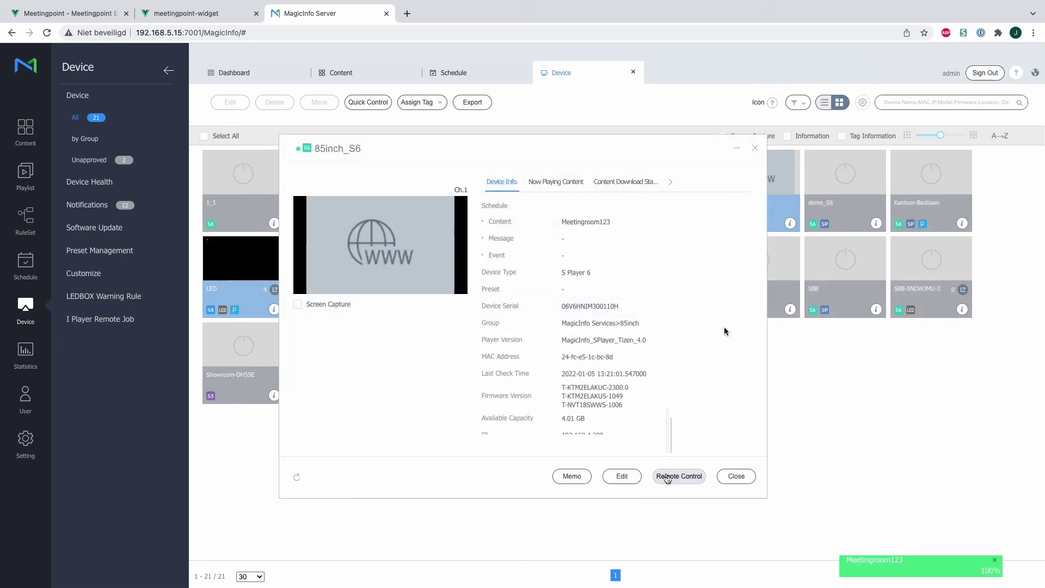
left_click(666, 476)
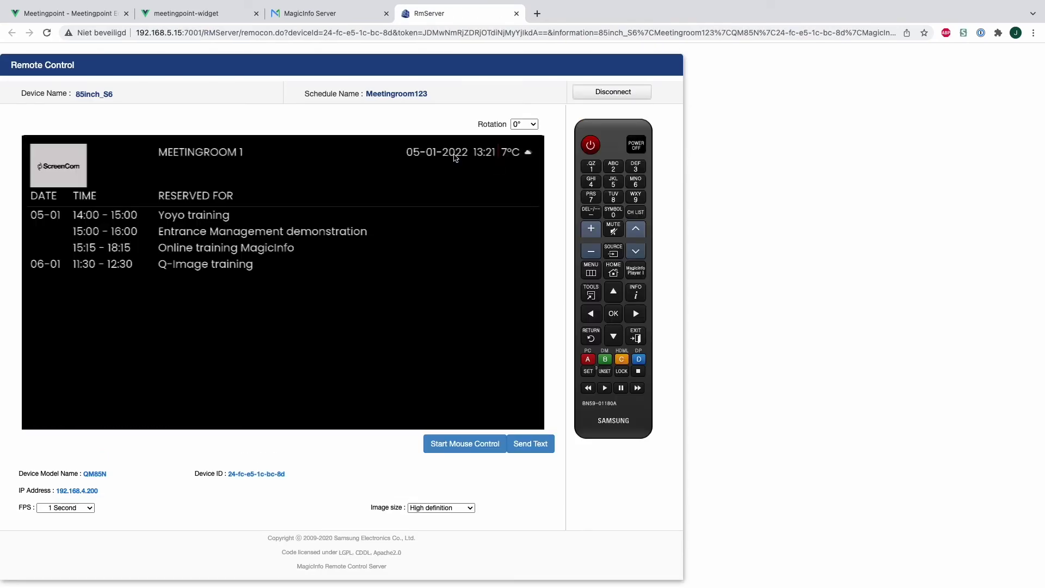
left_click(207, 17)
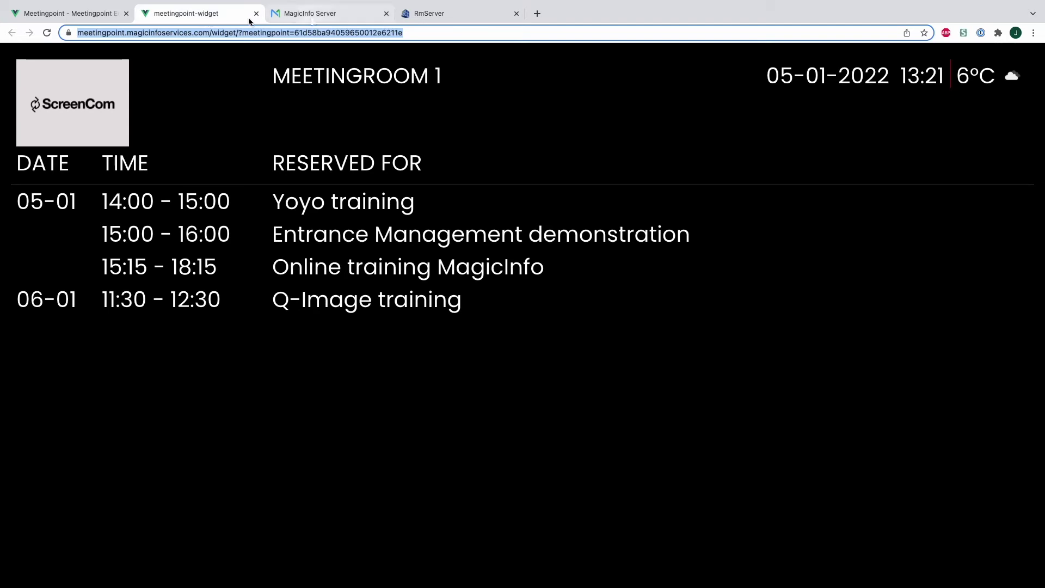
left_click(439, 21)
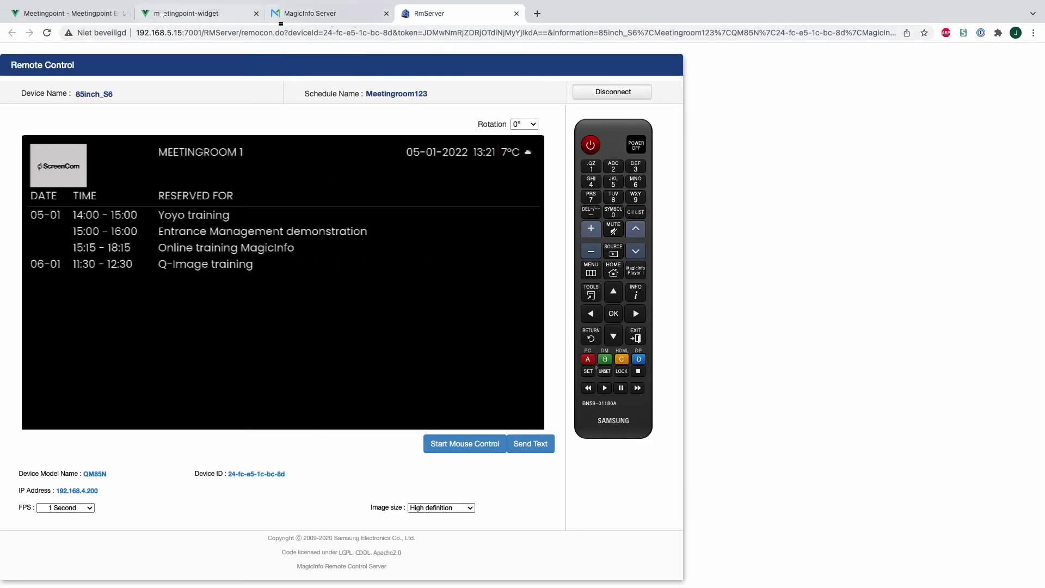
left_click(69, 13)
Save the red background CSS and verify it on both the widget and the display.
left_click(109, 542)
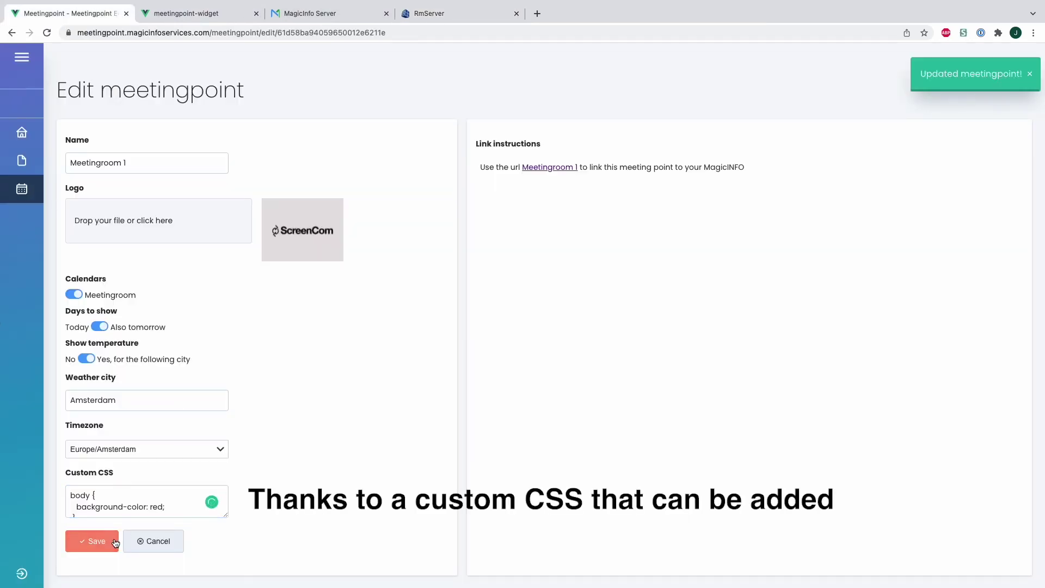
left_click(243, 17)
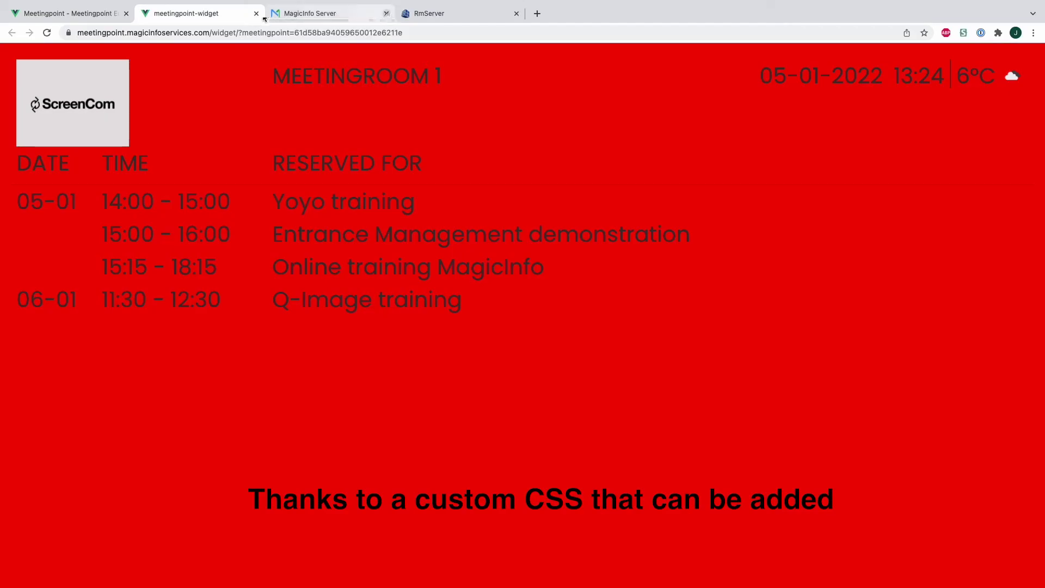
left_click(444, 19)
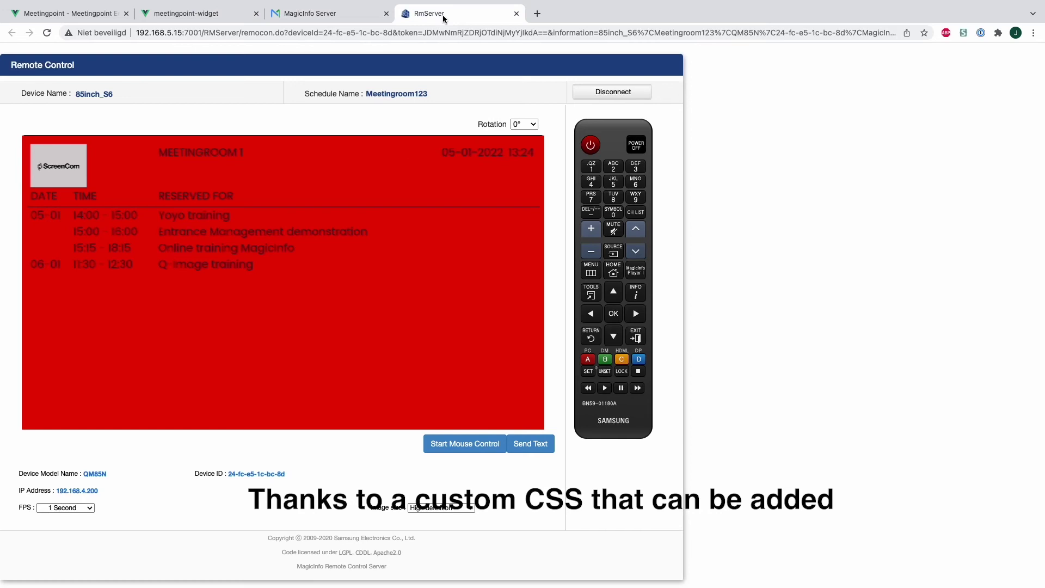
left_click(76, 17)
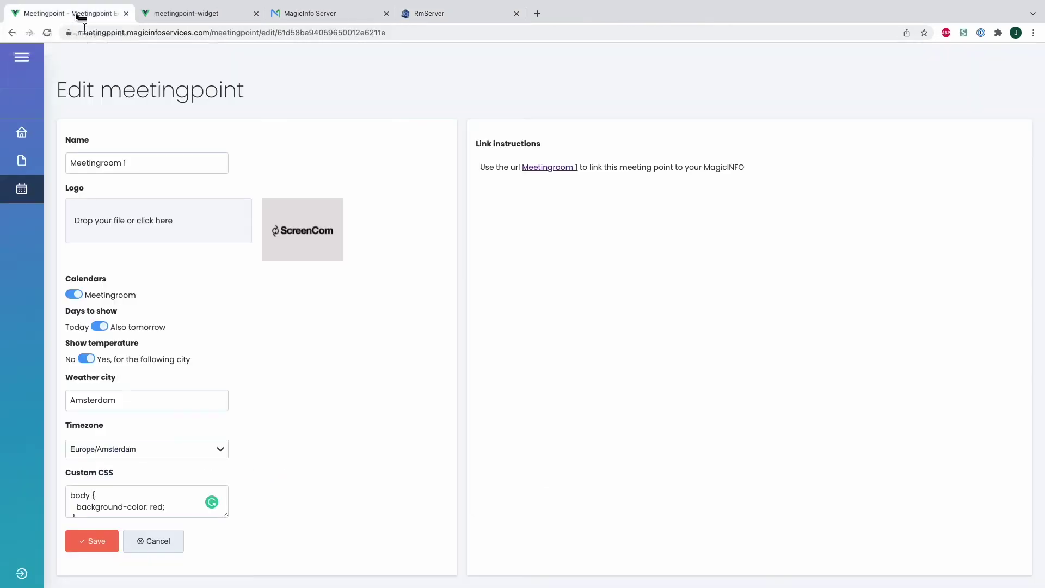
Replace red with pink in the custom CSS, save, and confirm pink on widget and display.
double_click(156, 506)
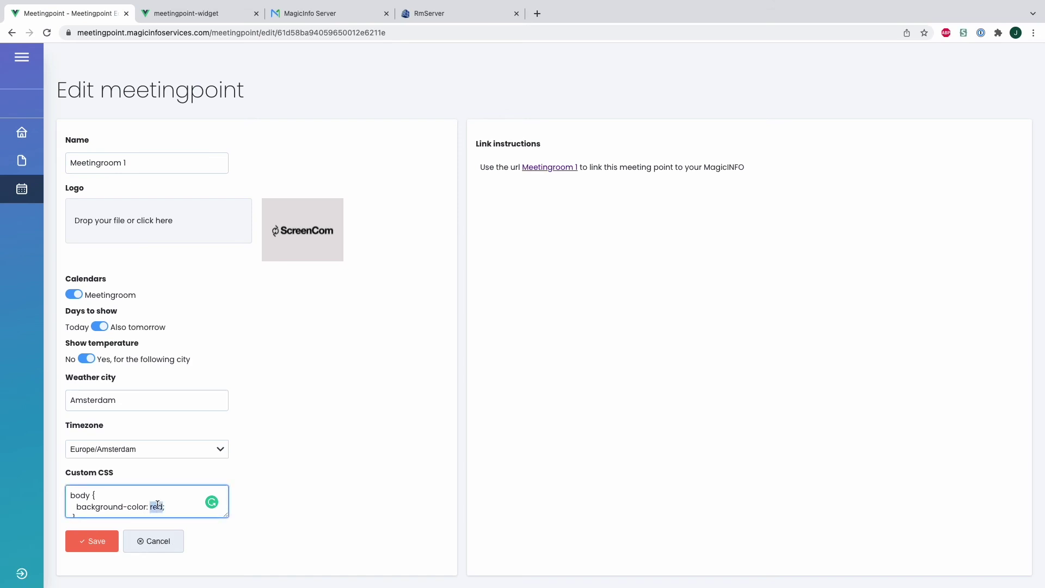
type("pink")
left_click(95, 541)
left_click(191, 14)
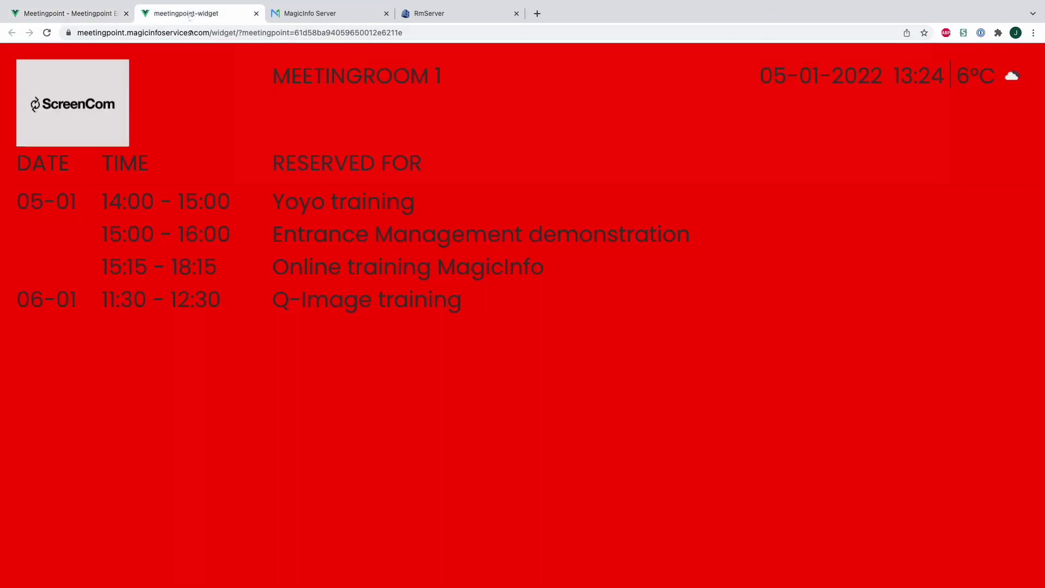
key("super+r")
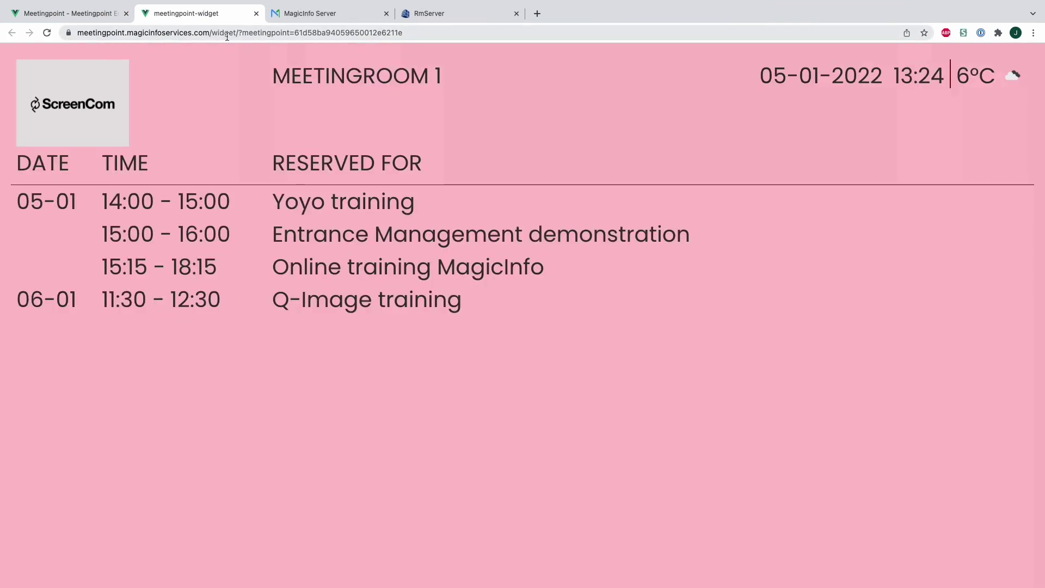
left_click(422, 15)
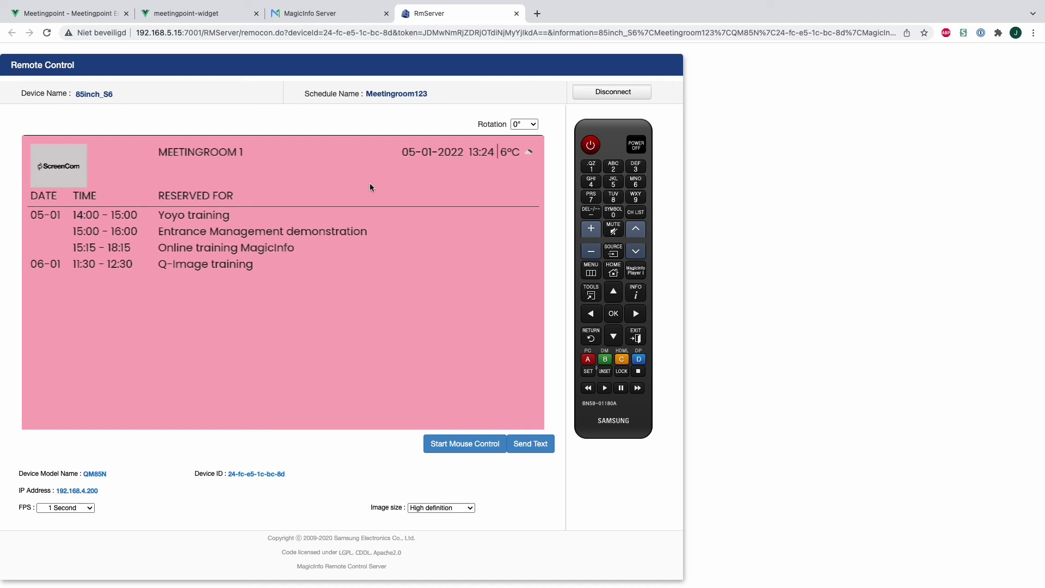
left_click(202, 14)
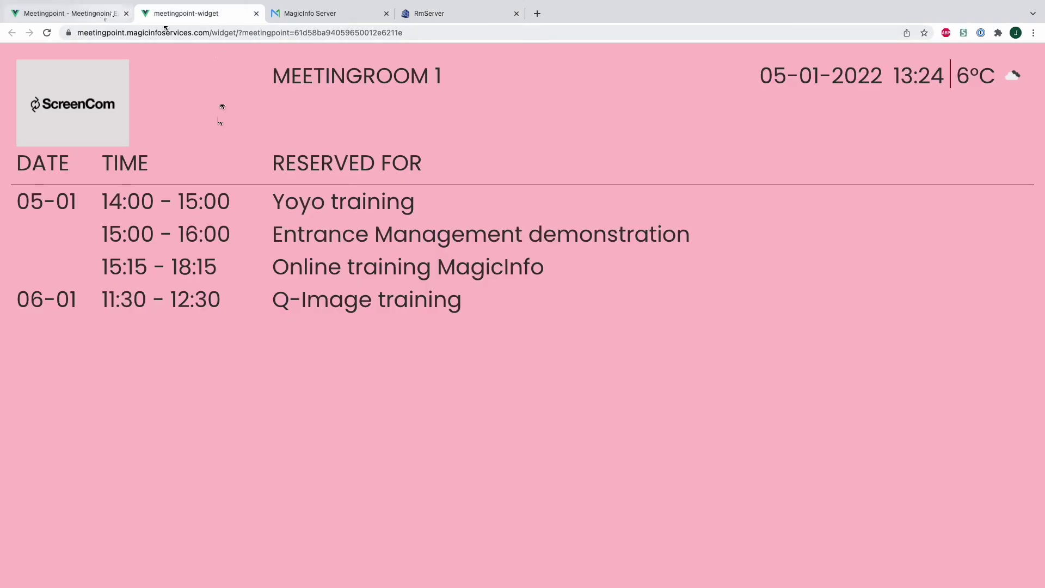